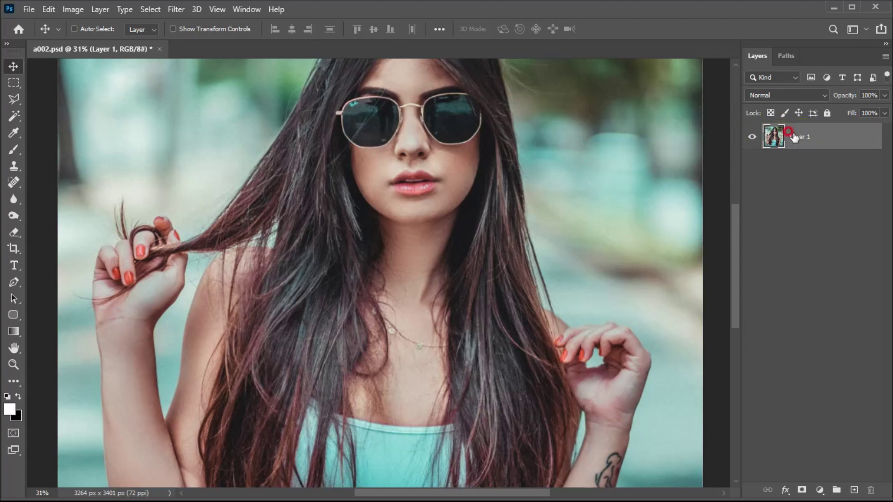
# Duplicate Layer 1 and rename the copy "effect".
pyautogui.hotkey('ctrl', 'j')
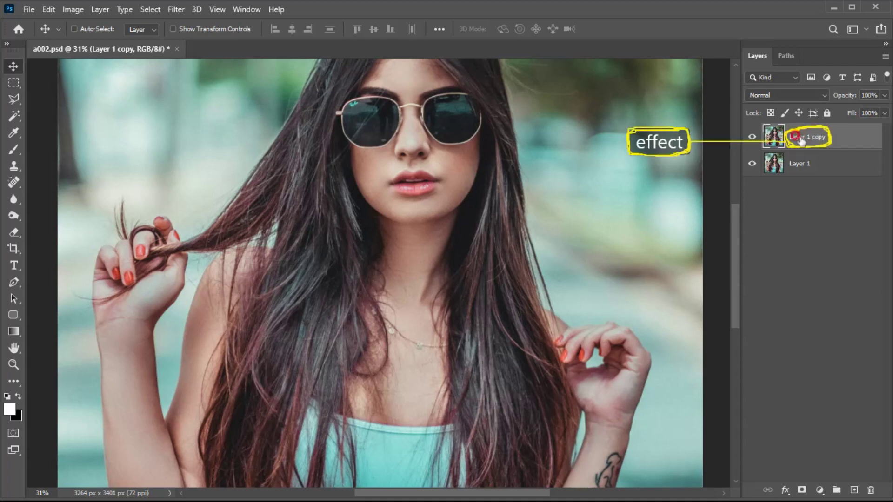
pyautogui.doubleClick(802, 137)
pyautogui.write('effect')
pyautogui.press('Return')
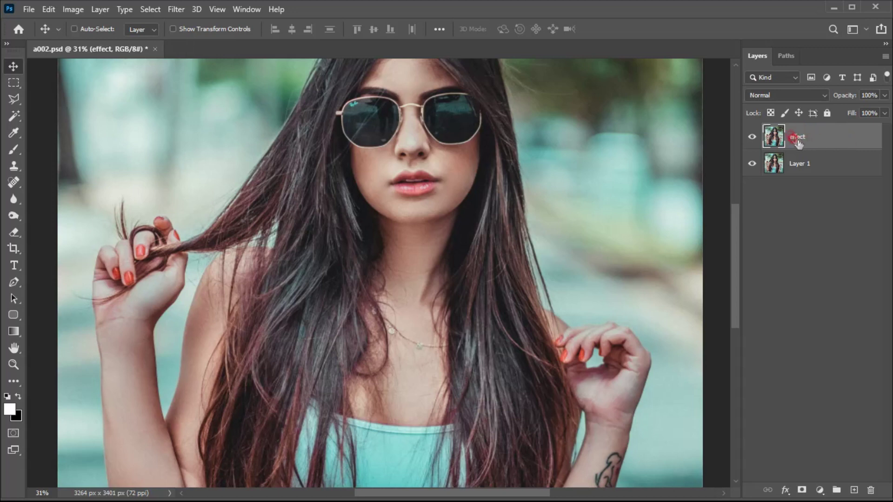
# Open Lens Correction for the effect layer and set the custom Remove Distortion value to +2.00.
pyautogui.click(176, 10)
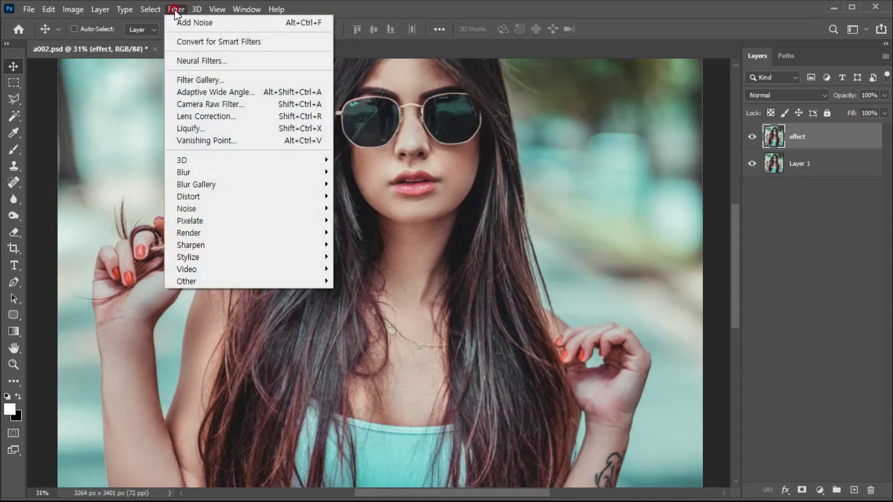
pyautogui.click(198, 116)
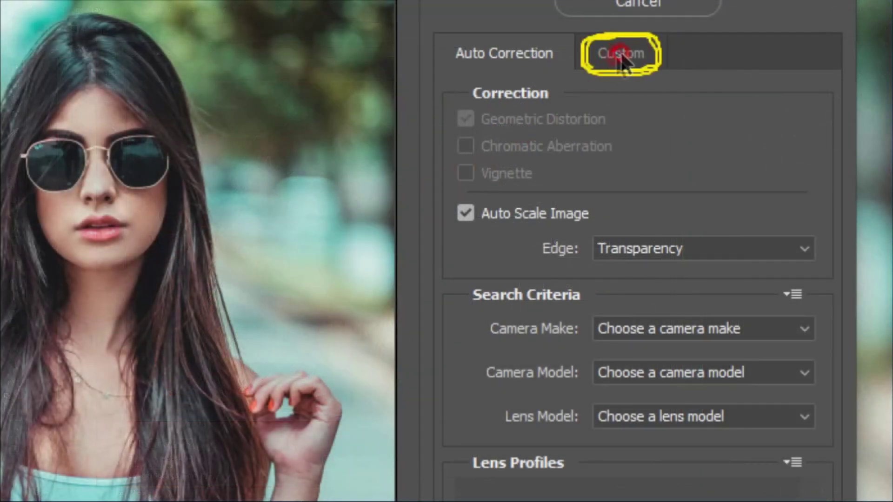
pyautogui.click(614, 52)
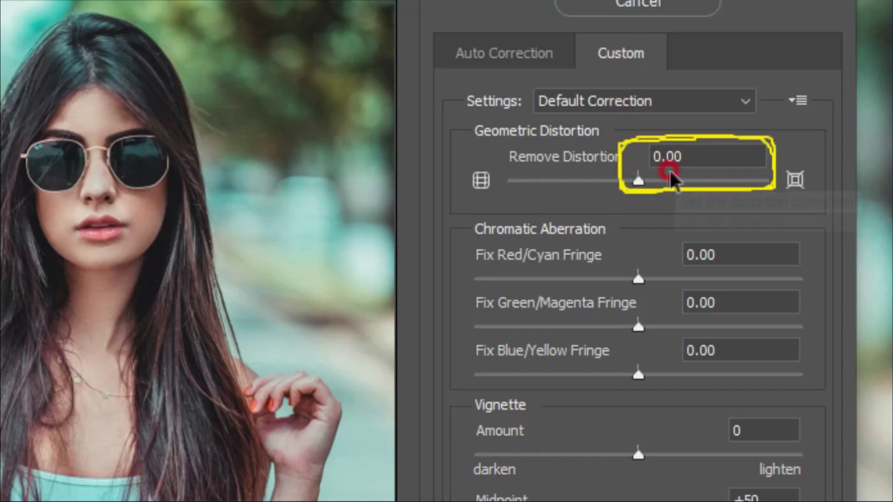
pyautogui.click(686, 154)
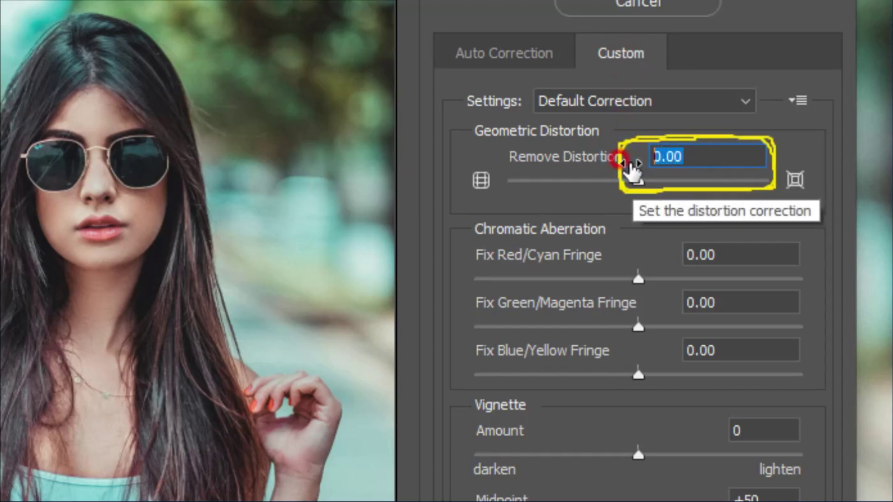
pyautogui.write('2')
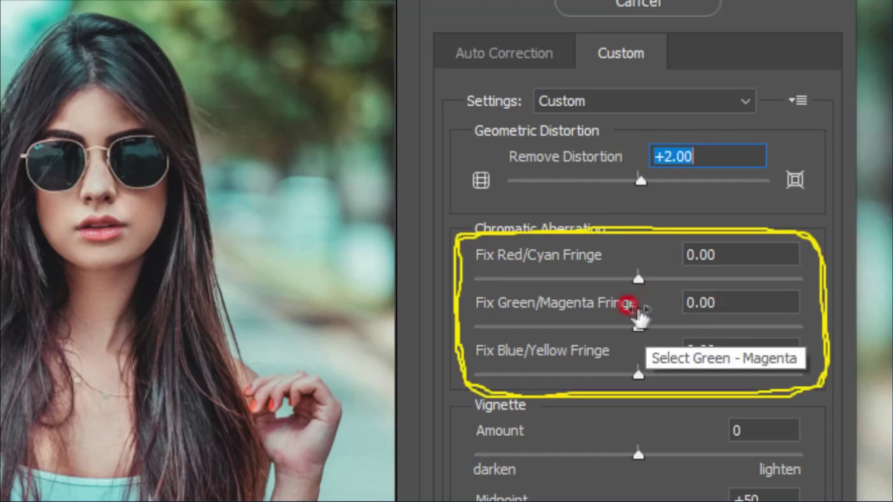
# Set Red/Cyan Fringe to -100, Blue/Yellow Fringe to about +99 and Vignette Amount to -32, and apply the Lens Correction.
pyautogui.moveTo(637, 281); pyautogui.dragTo(478, 283)
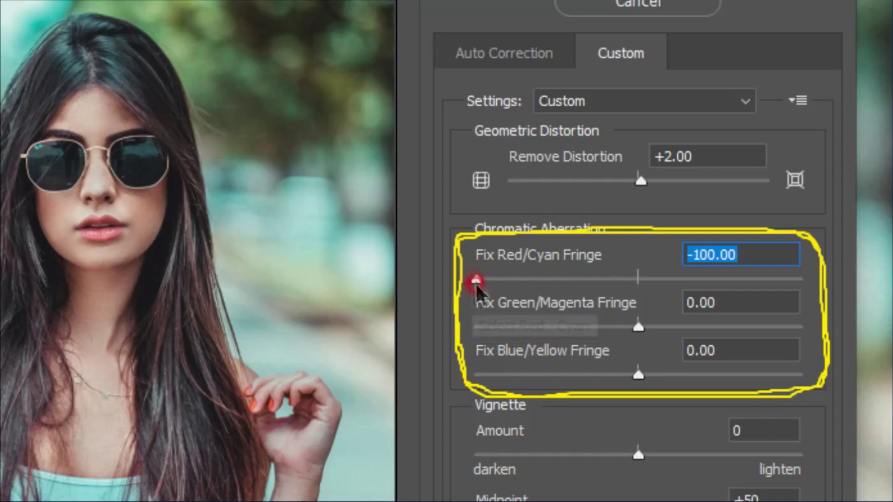
pyautogui.moveTo(638, 375); pyautogui.dragTo(808, 383)
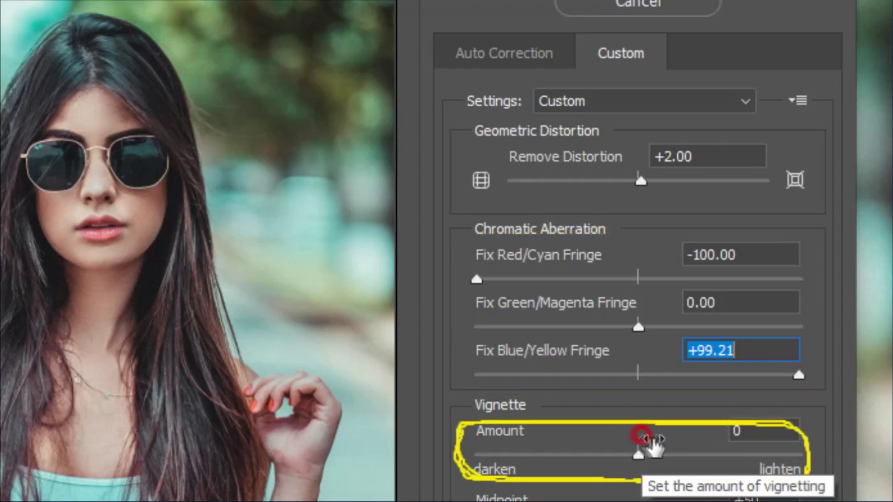
pyautogui.moveTo(640, 454); pyautogui.dragTo(587, 456)
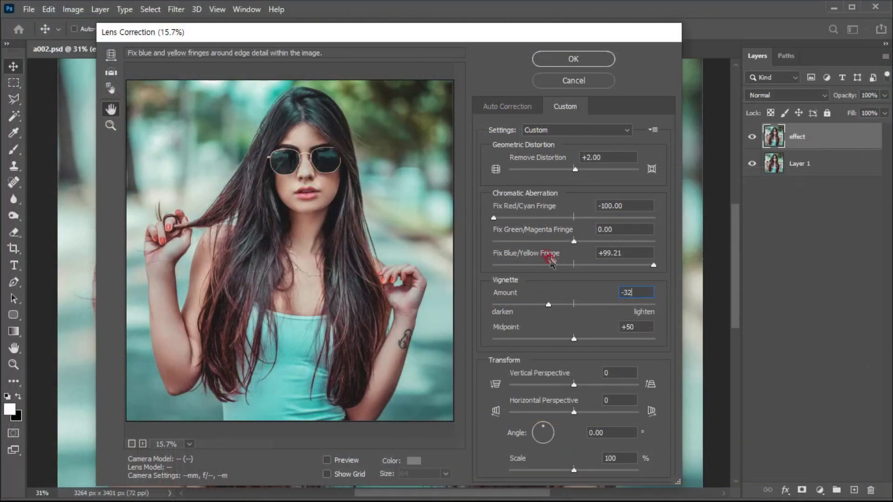
pyautogui.click(567, 113)
pyautogui.click(581, 59)
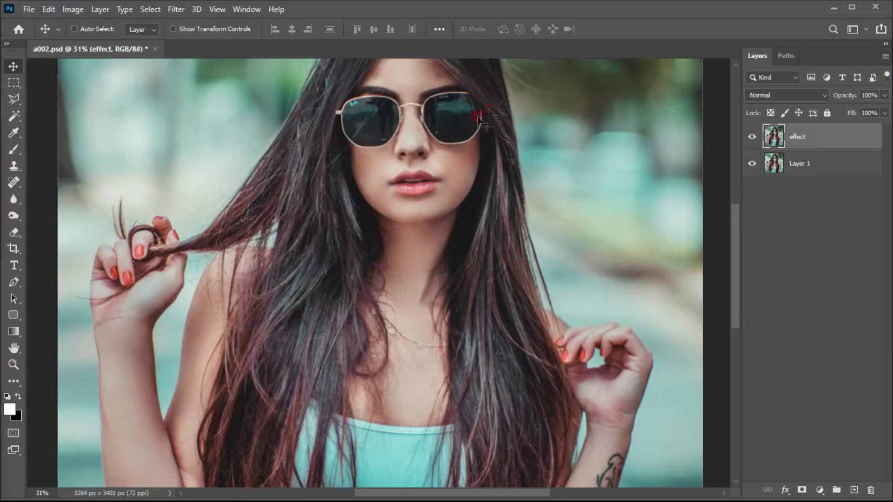
# Reapply the last Lens Correction filter to the effect layer eight more times to build up the color fringing.
pyautogui.click(367, 172)
pyautogui.click(176, 10)
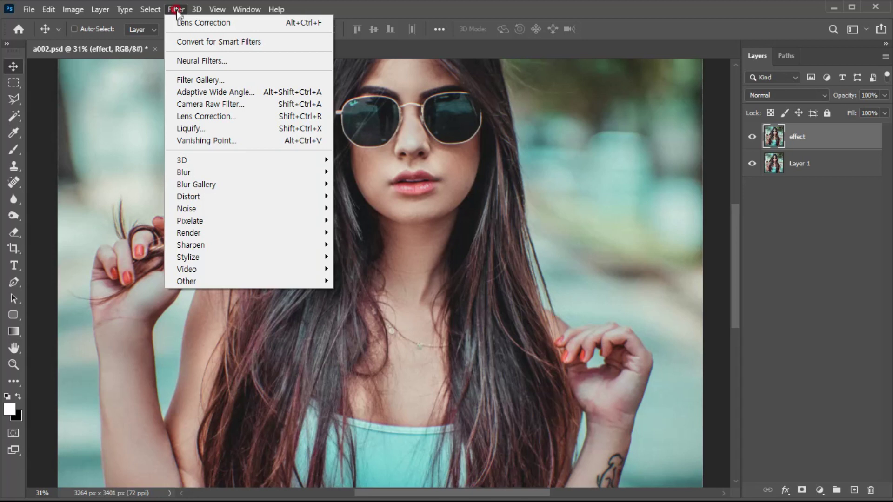
pyautogui.click(212, 22)
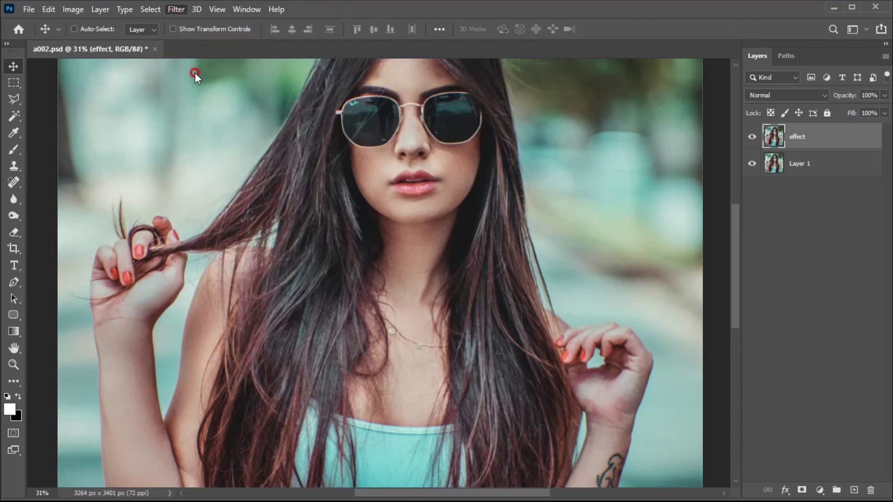
pyautogui.click(181, 10)
pyautogui.click(182, 19)
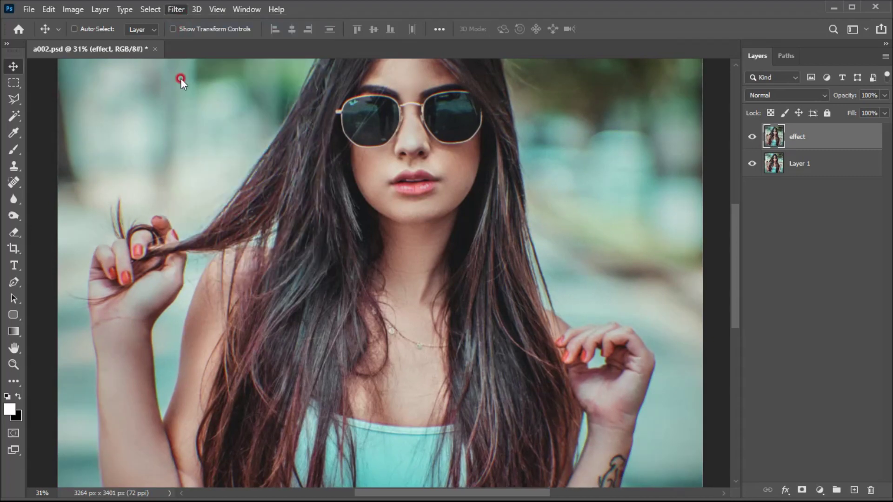
pyautogui.click(175, 11)
pyautogui.click(175, 23)
pyautogui.click(176, 9)
pyautogui.click(180, 27)
pyautogui.click(176, 9)
pyautogui.click(178, 17)
pyautogui.click(176, 9)
pyautogui.click(179, 21)
pyautogui.click(175, 9)
pyautogui.click(178, 23)
pyautogui.click(175, 10)
pyautogui.click(179, 21)
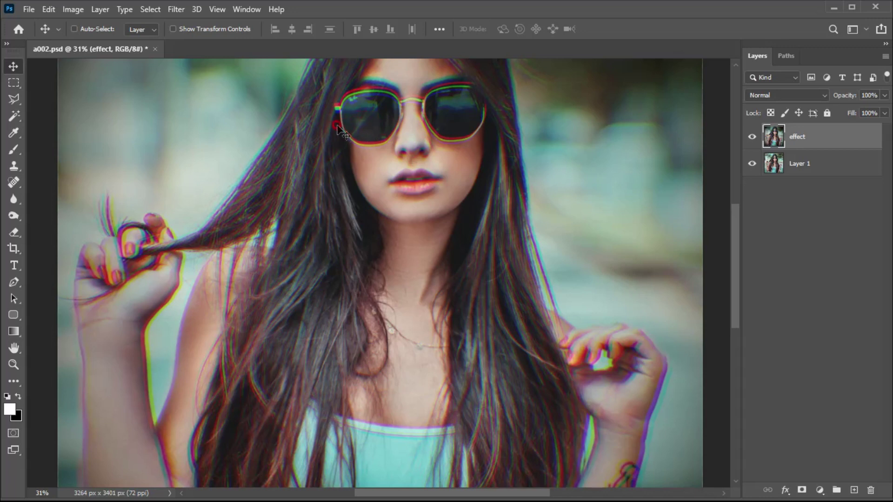
# Place the Texturelabs_LensFX_174L image as an embedded layer above the effect layer.
pyautogui.click(28, 9)
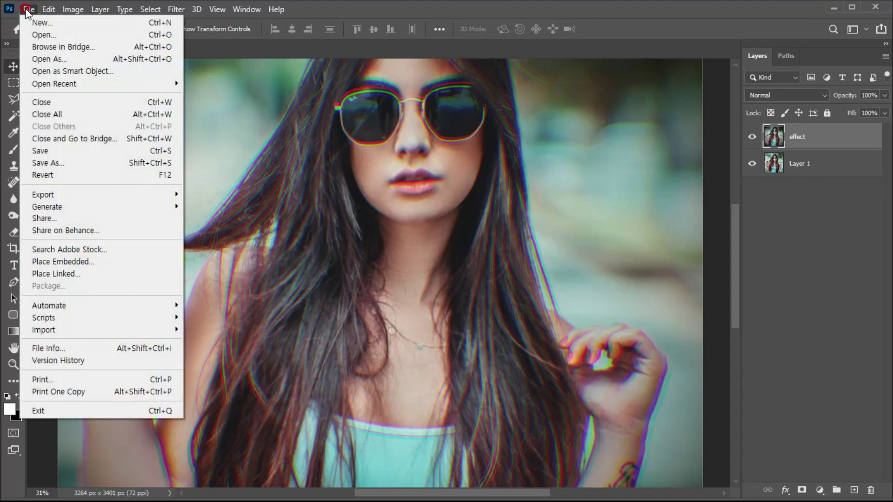
pyautogui.click(70, 262)
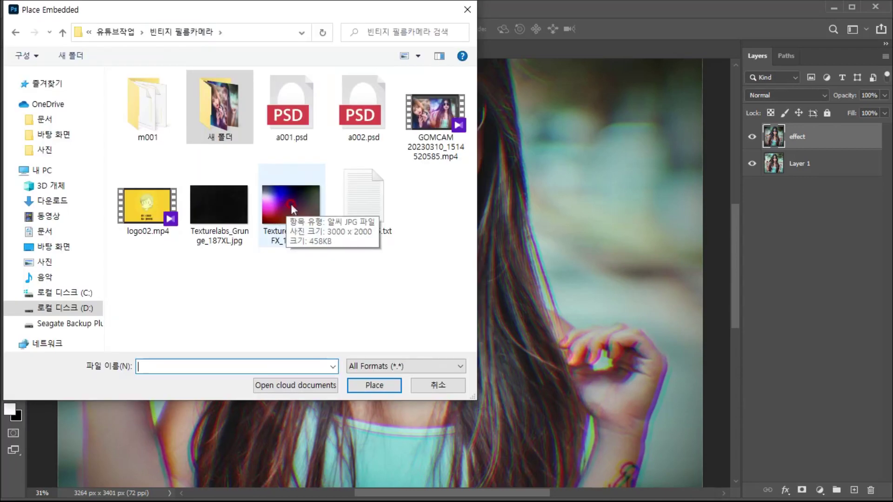
pyautogui.click(290, 208)
pyautogui.click(372, 385)
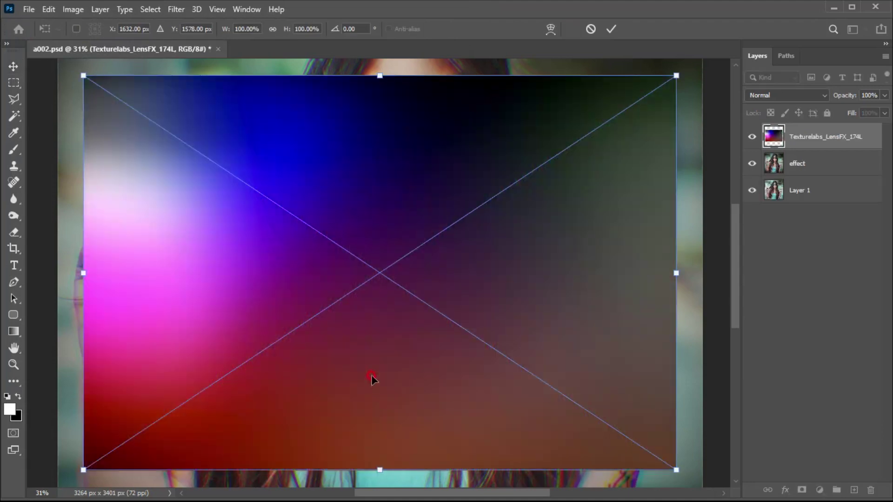
# Scale the placed light texture to about 172% and position it to cover the whole canvas.
pyautogui.scroll(-3, 372, 379)
pyautogui.moveTo(537, 146); pyautogui.dragTo(640, 63)
pyautogui.moveTo(654, 443); pyautogui.dragTo(658, 455)
pyautogui.moveTo(469, 353); pyautogui.dragTo(472, 356)
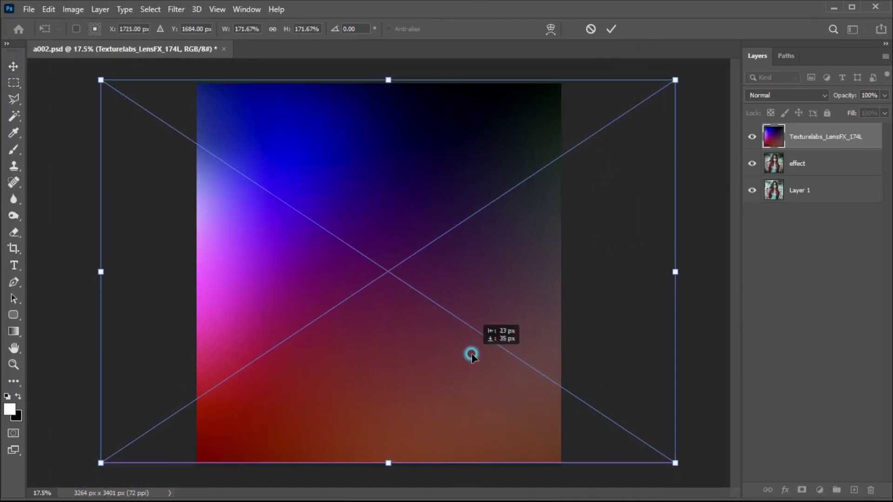
pyautogui.click(612, 29)
pyautogui.scroll(2, 371, 201)
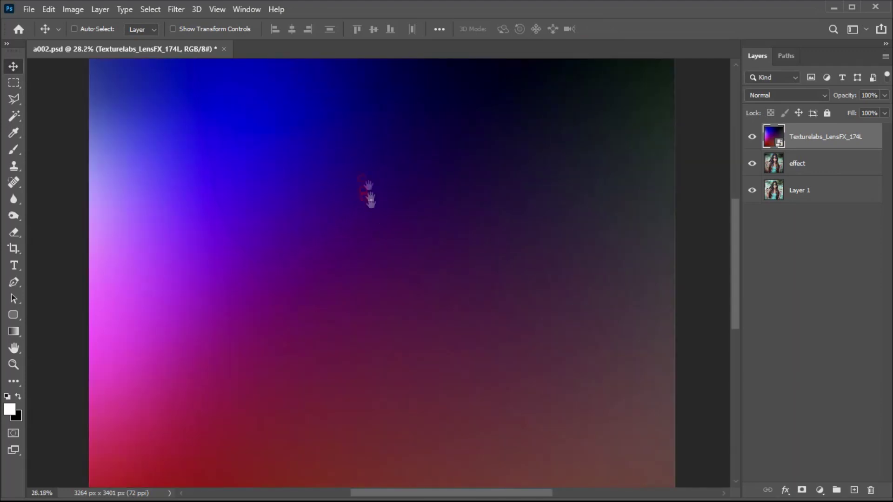
pyautogui.scroll(1, 369, 196)
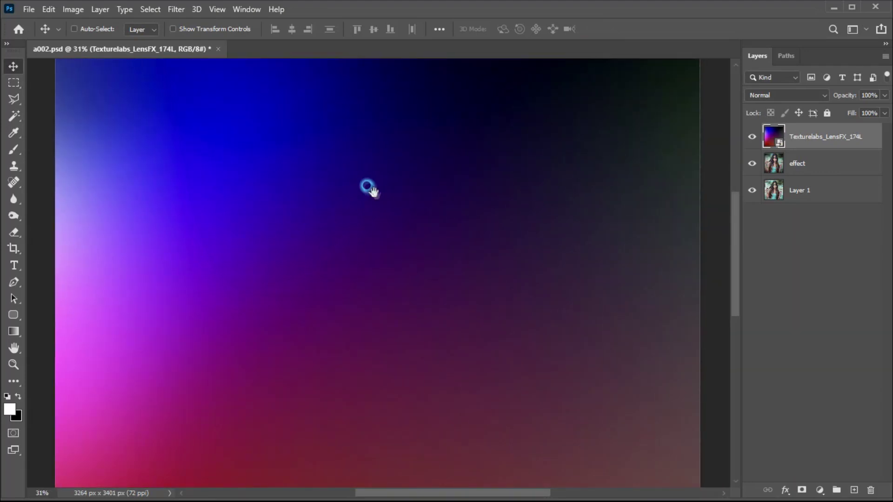
# Set the light texture layer's blend mode to Screen and its opacity to 80%.
pyautogui.click(766, 95)
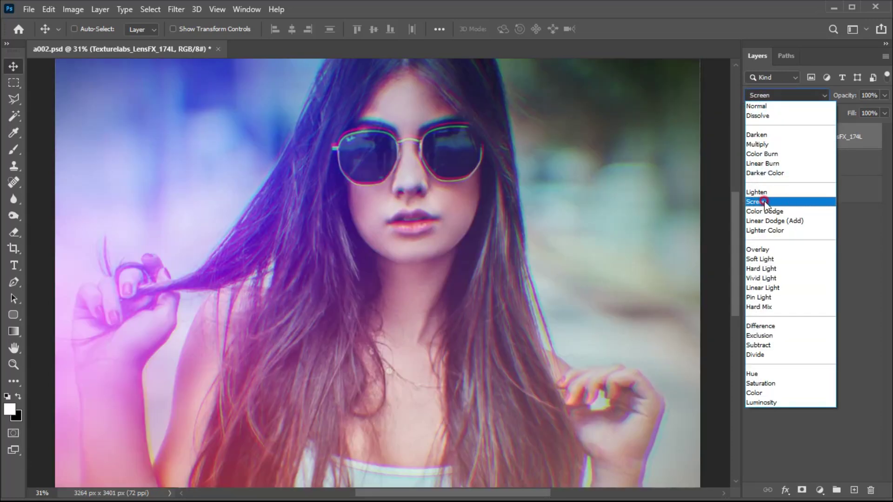
pyautogui.click(764, 202)
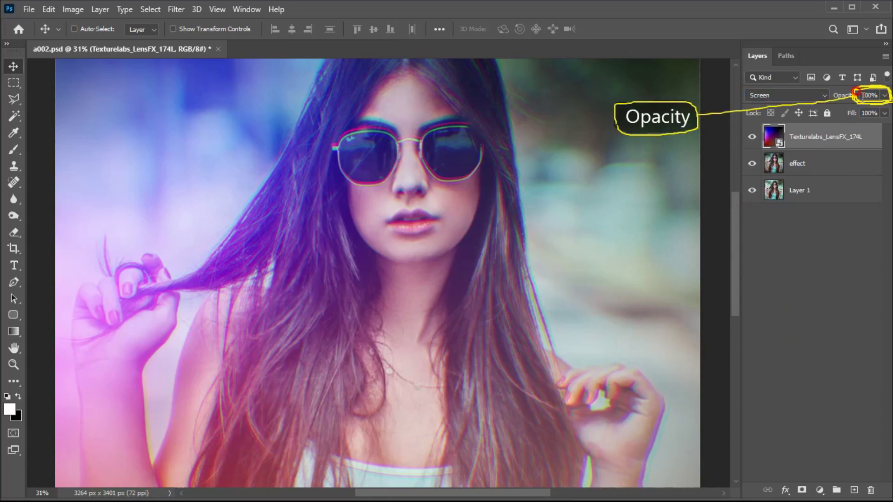
pyautogui.click(885, 95)
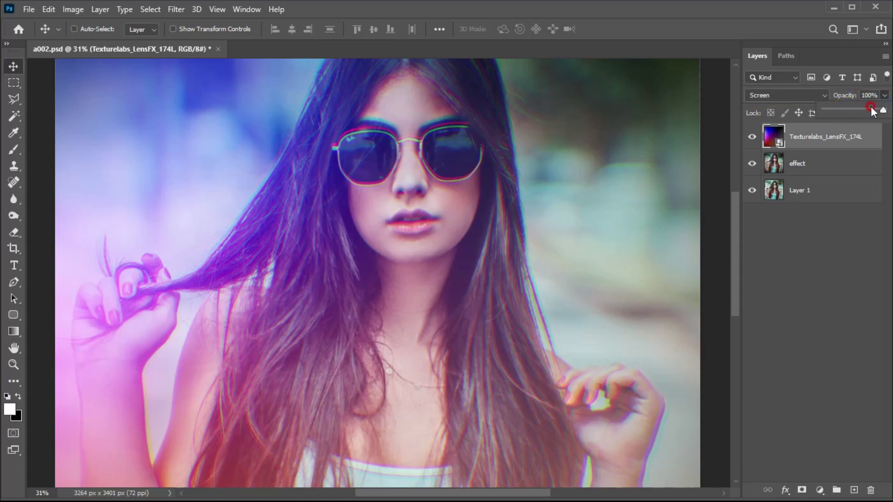
pyautogui.moveTo(880, 113); pyautogui.dragTo(875, 113)
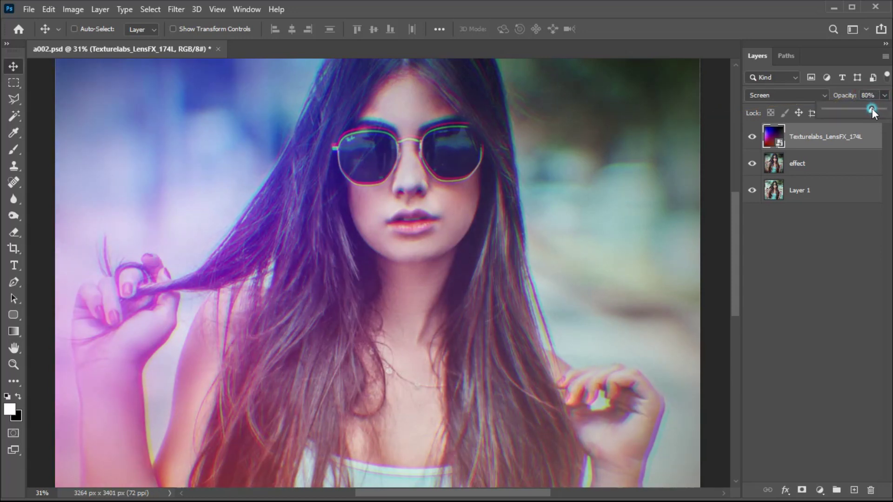
pyautogui.click(700, 152)
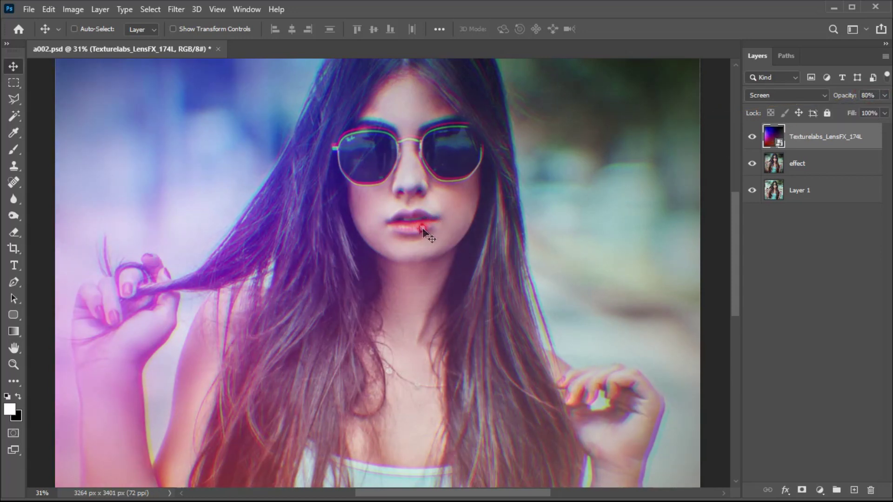
# Add a Brightness/Contrast adjustment layer above the texture with Contrast 56 and Brightness 5.
pyautogui.click(819, 491)
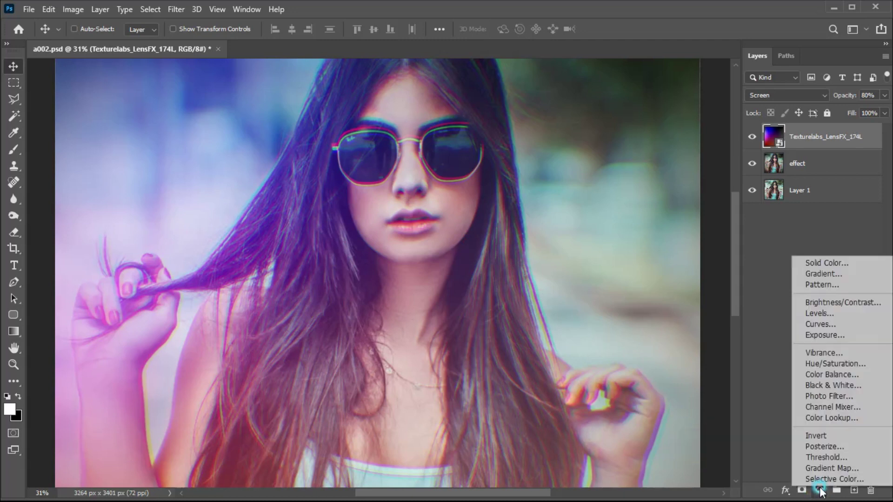
pyautogui.click(836, 303)
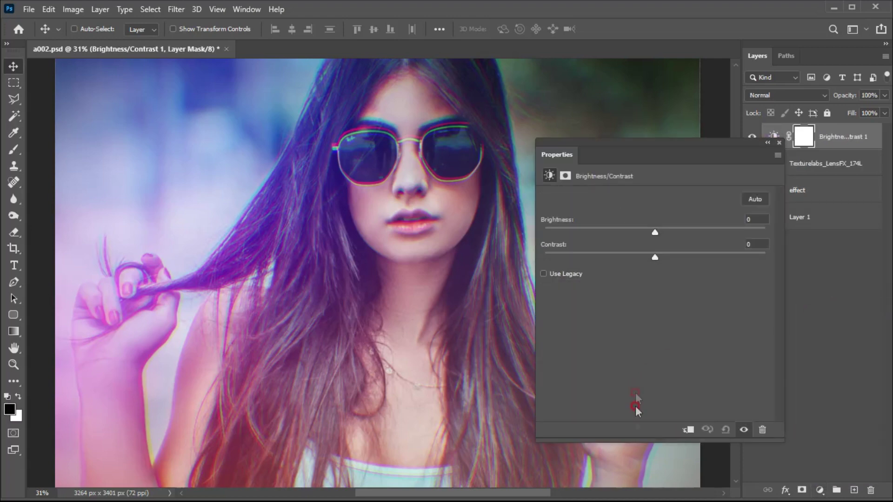
pyautogui.moveTo(633, 437); pyautogui.dragTo(634, 318)
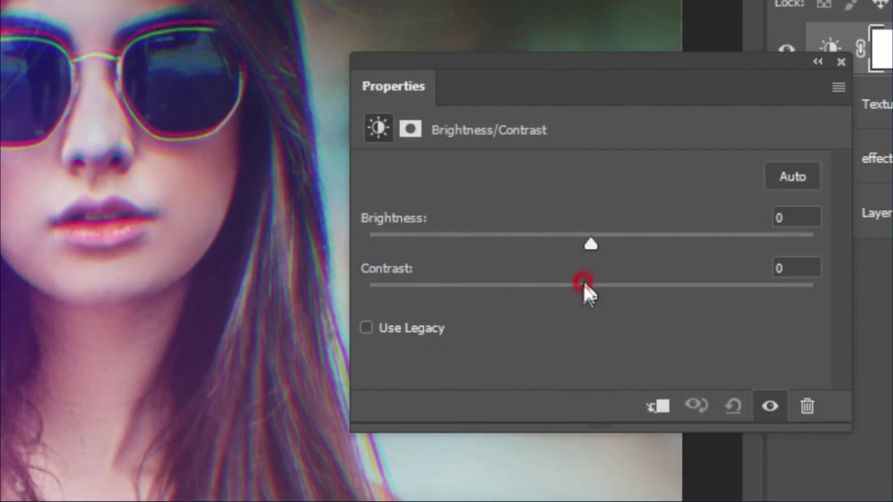
pyautogui.moveTo(588, 292); pyautogui.dragTo(716, 298)
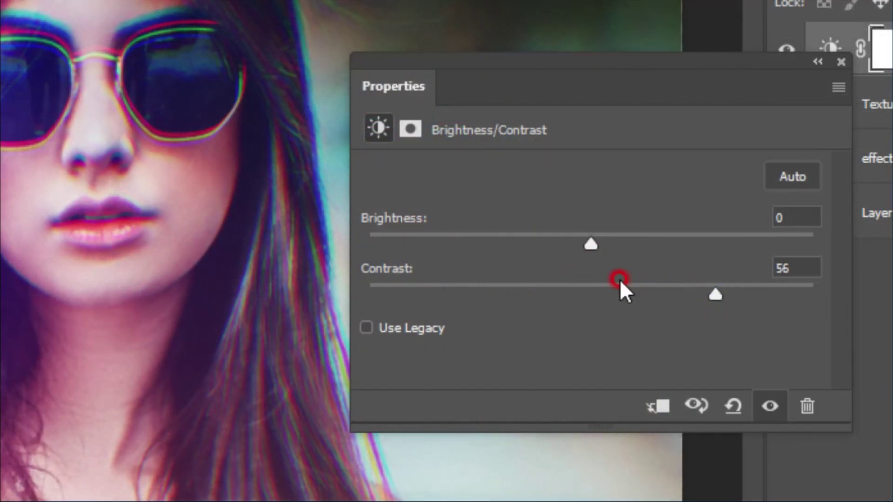
pyautogui.moveTo(590, 240)
pyautogui.mouseDown()
pyautogui.moveTo(607, 245)
pyautogui.moveTo(600, 243)
pyautogui.mouseUp()
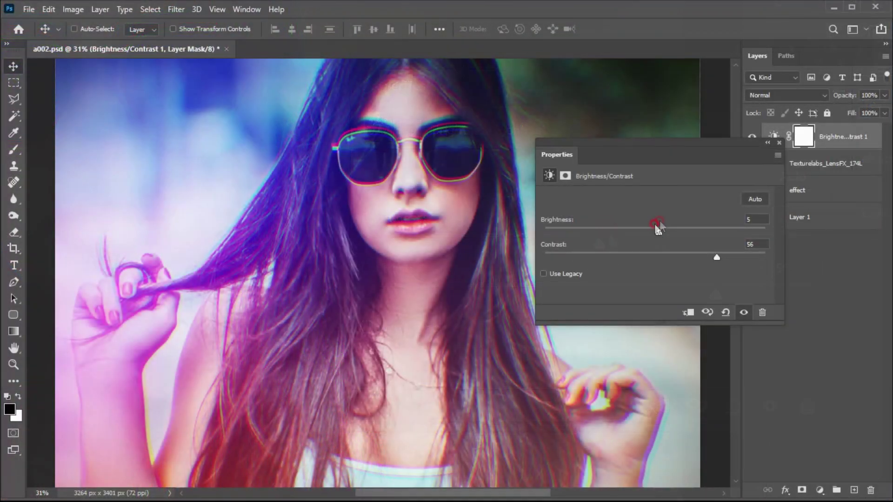
pyautogui.click(830, 77)
pyautogui.click(780, 142)
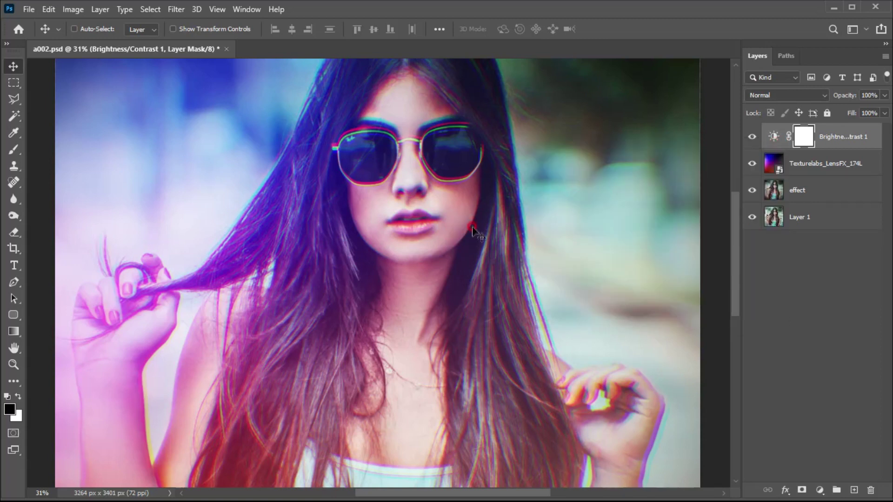
# Add a new layer above the Brightness/Contrast adjustment and fill it with 50% Gray in Normal mode at 100% opacity.
pyautogui.click(855, 491)
pyautogui.click(779, 136)
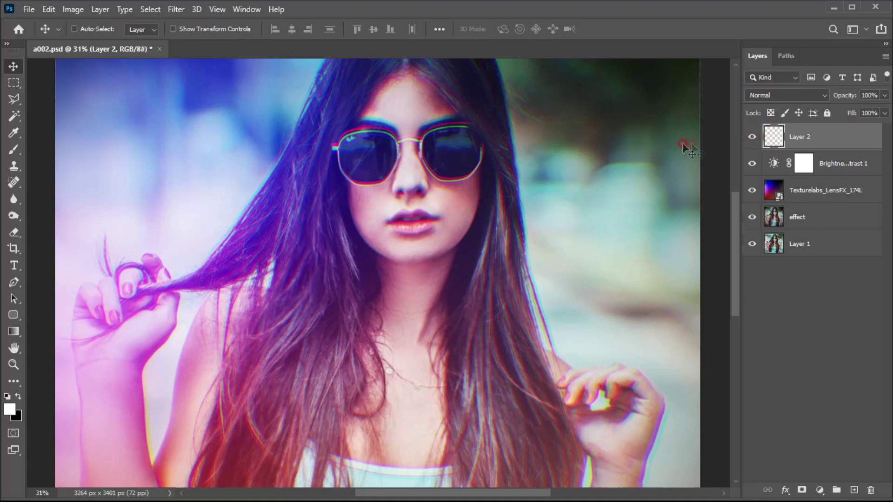
pyautogui.click(50, 10)
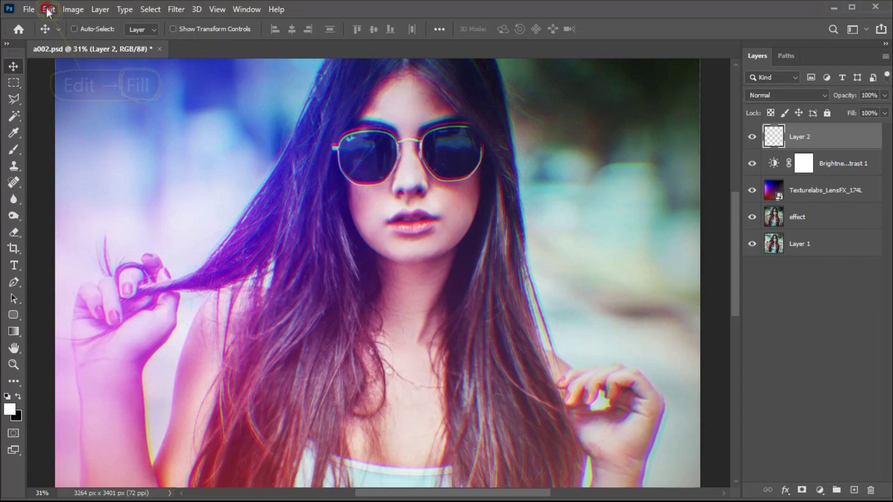
pyautogui.click(64, 208)
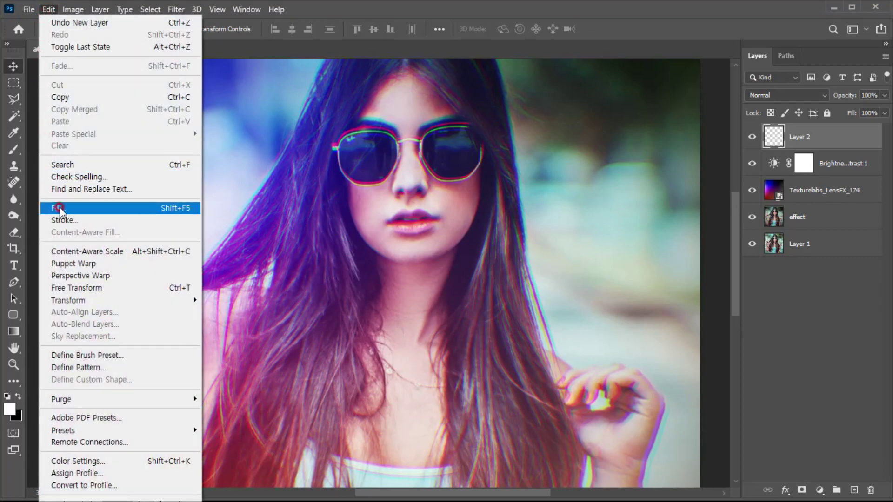
pyautogui.click(628, 104)
pyautogui.moveTo(628, 104); pyautogui.dragTo(541, 136)
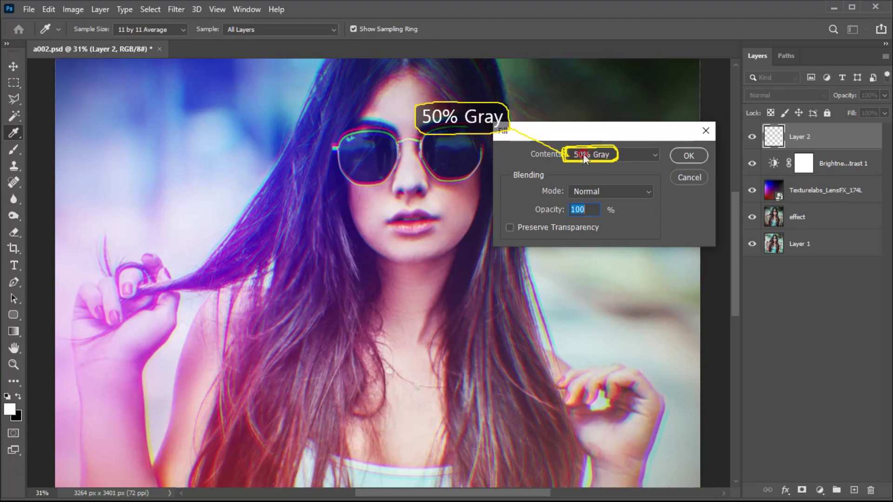
pyautogui.click(699, 157)
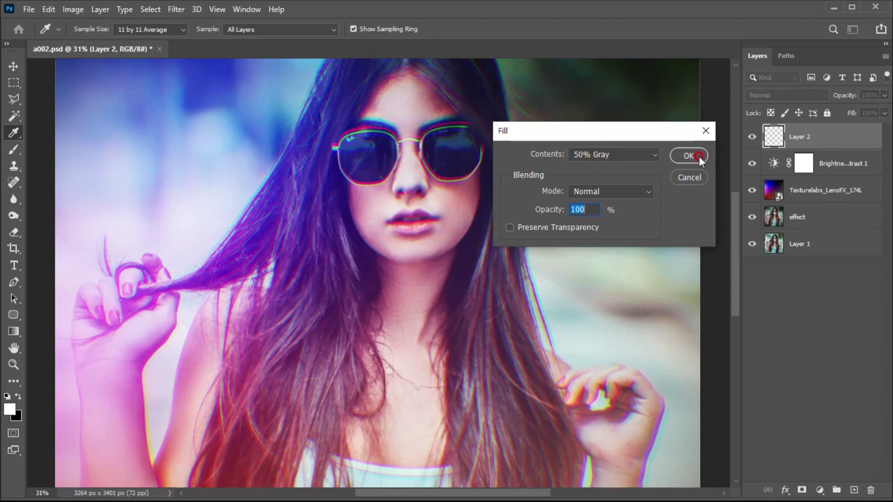
pyautogui.press('v')
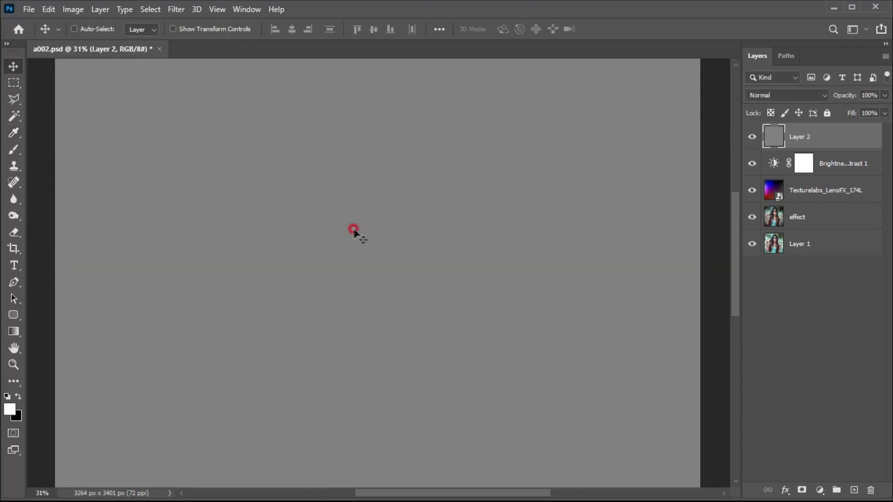
# Apply Add Noise to the gray layer with an amount of 54.89%, Uniform distribution and Monochromatic enabled.
pyautogui.click(175, 10)
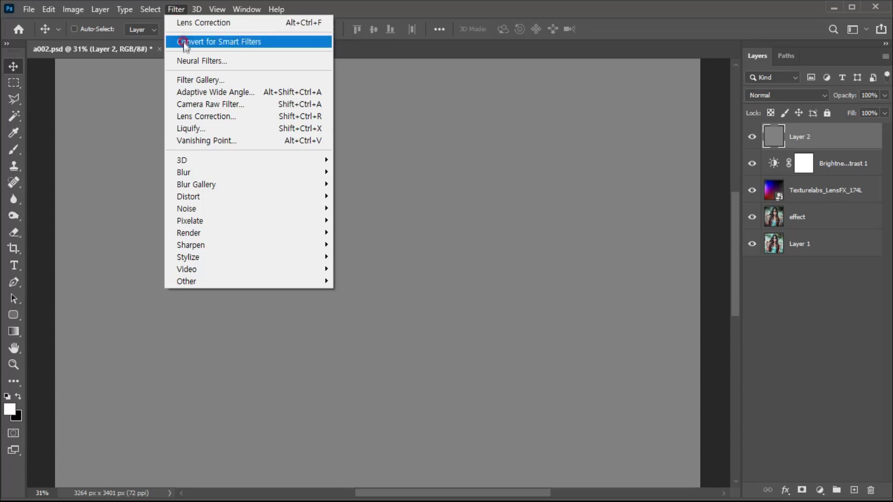
pyautogui.moveTo(245, 207)
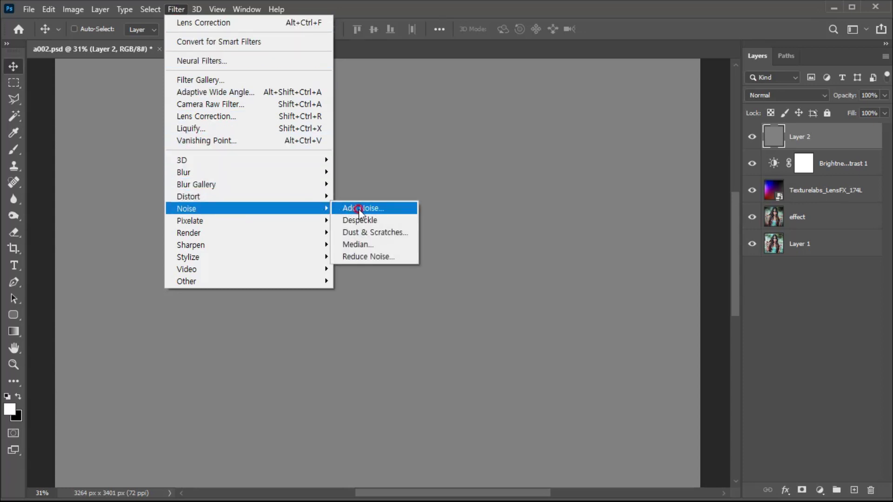
pyautogui.click(358, 210)
pyautogui.moveTo(295, 45); pyautogui.dragTo(541, 122)
pyautogui.click(534, 208)
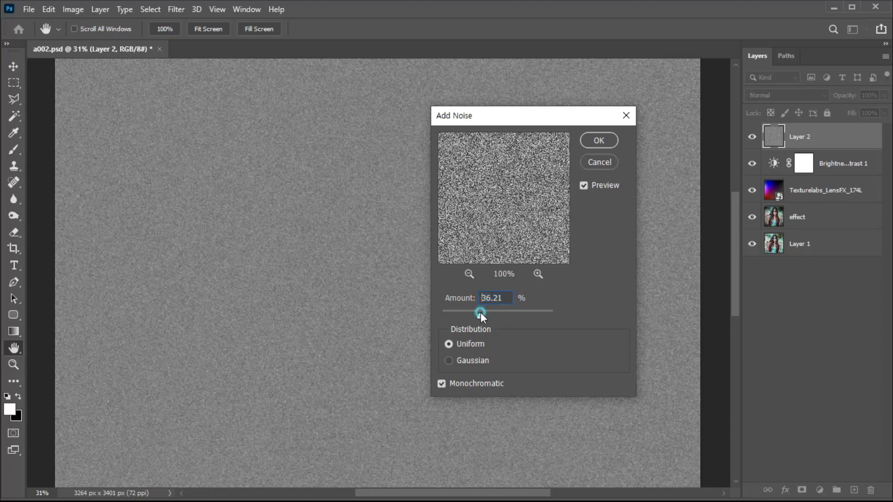
pyautogui.moveTo(479, 312); pyautogui.dragTo(469, 314)
pyautogui.moveTo(470, 315); pyautogui.dragTo(489, 317)
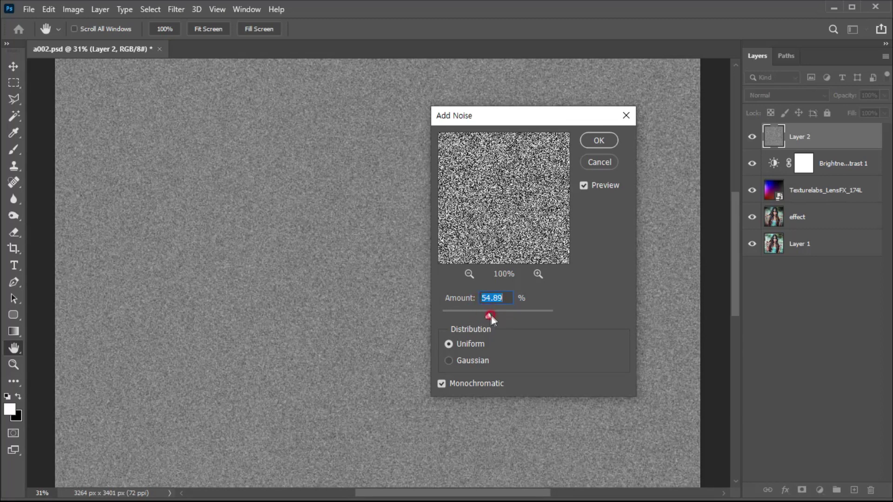
pyautogui.click(600, 140)
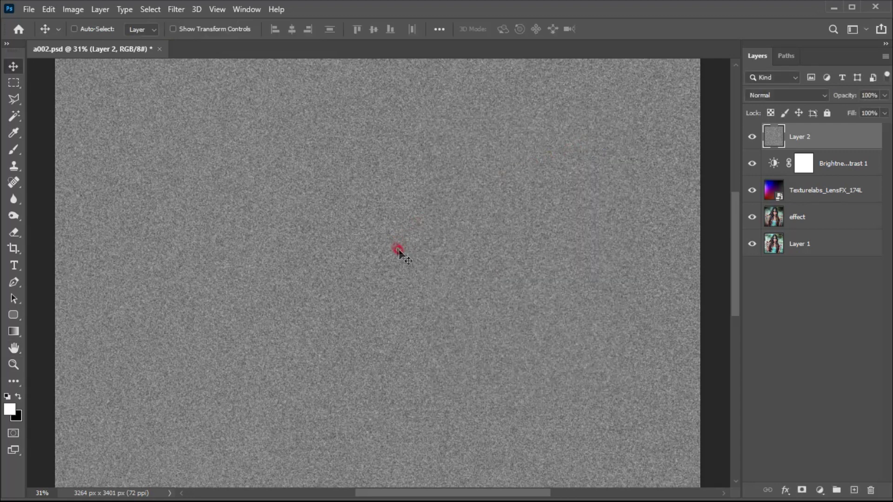
# Set the noise layer's blend mode to Overlay and its opacity to 72%.
pyautogui.click(761, 96)
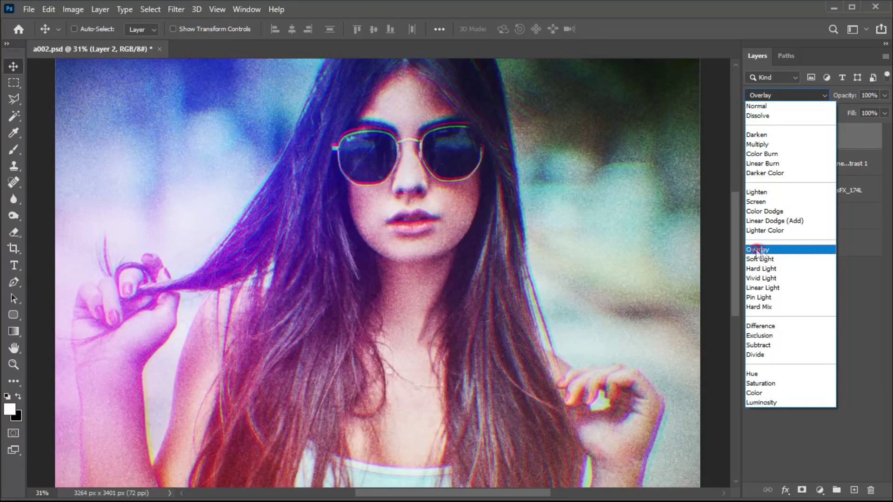
pyautogui.click(757, 251)
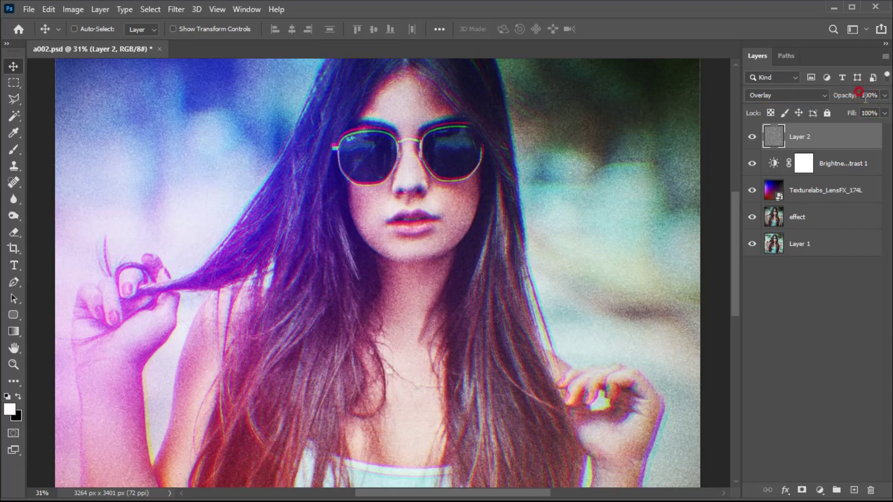
pyautogui.click(883, 96)
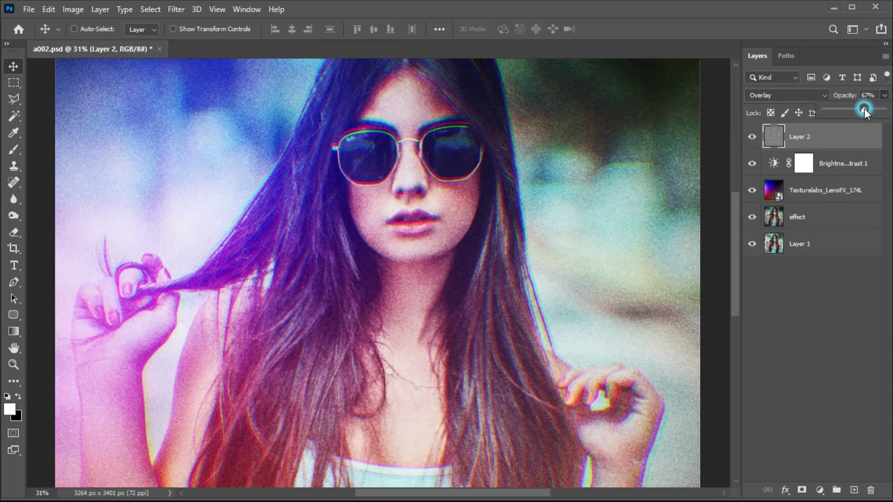
pyautogui.click(479, 214)
pyautogui.moveTo(479, 214); pyautogui.dragTo(418, 240)
# Place the Texturelabs_Grunge_187XL.jpg image as an embedded layer above the noise layer.
pyautogui.click(29, 7)
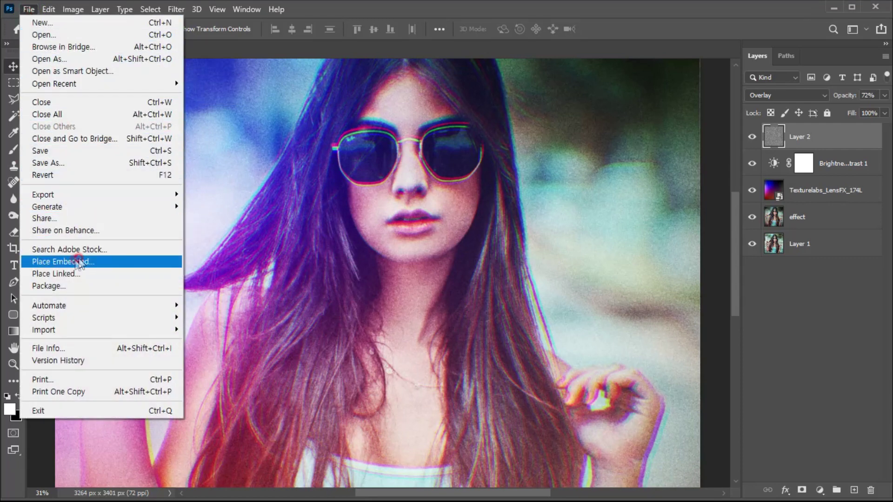
pyautogui.click(56, 263)
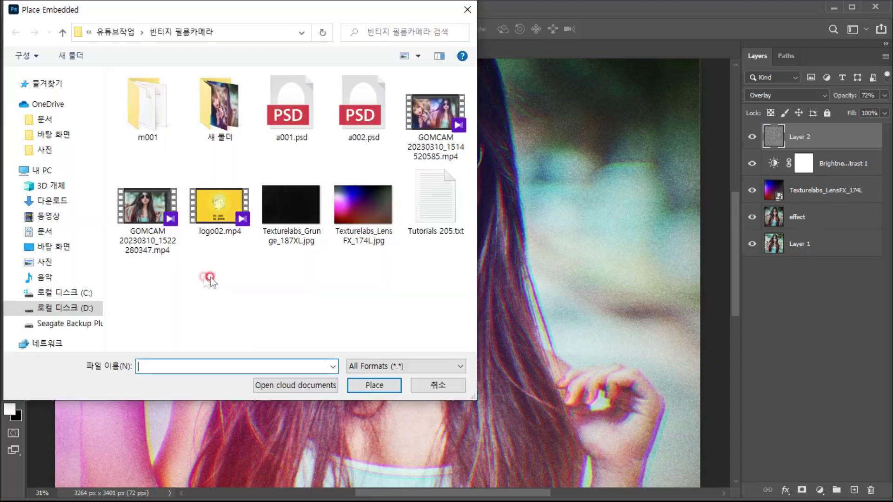
pyautogui.click(284, 205)
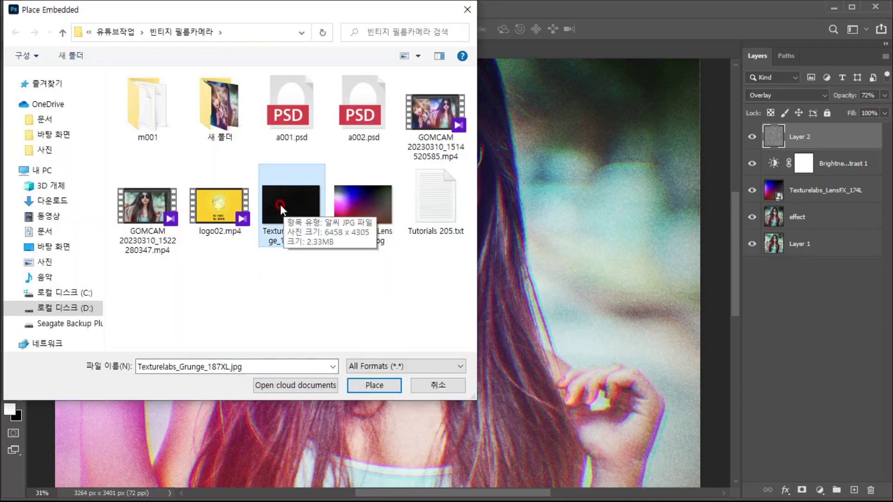
pyautogui.click(365, 387)
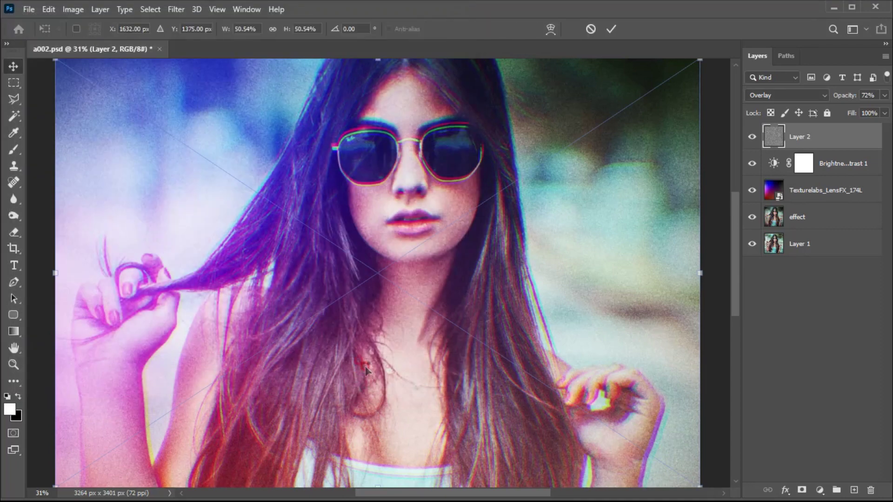
# Rotate the placed grunge texture 90° and scale it to about 77% so it covers the whole canvas.
pyautogui.scroll(-2, 365, 336)
pyautogui.scroll(-1, 364, 334)
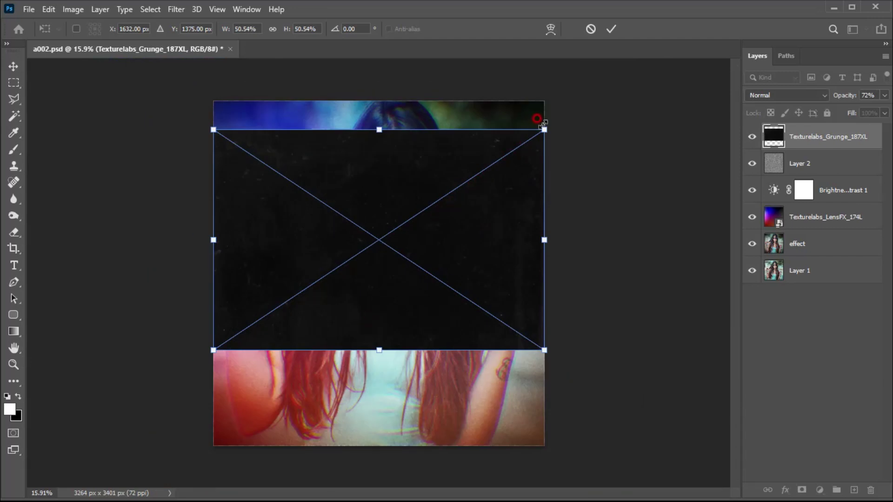
pyautogui.moveTo(553, 120); pyautogui.dragTo(442, 340)
pyautogui.moveTo(453, 212); pyautogui.dragTo(385, 296)
pyautogui.moveTo(426, 157); pyautogui.dragTo(559, 113)
pyautogui.moveTo(441, 176); pyautogui.dragTo(449, 269)
pyautogui.moveTo(518, 123); pyautogui.dragTo(573, 100)
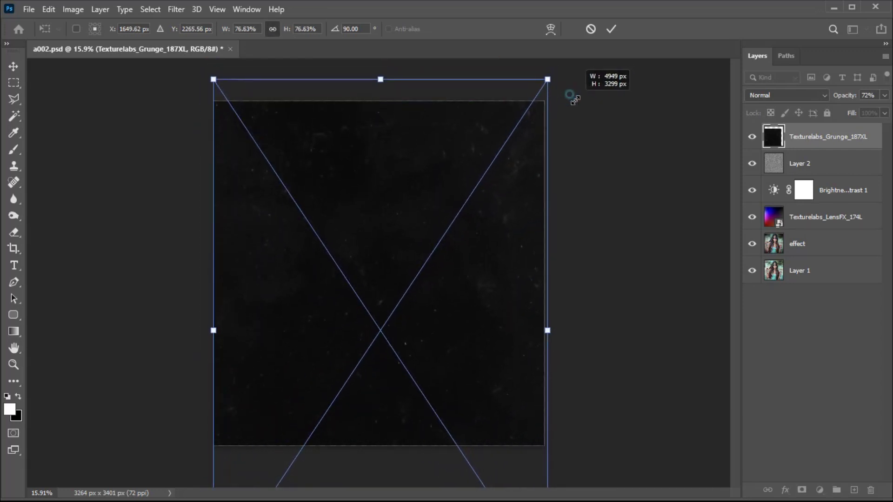
pyautogui.click(611, 29)
pyautogui.scroll(3, 353, 231)
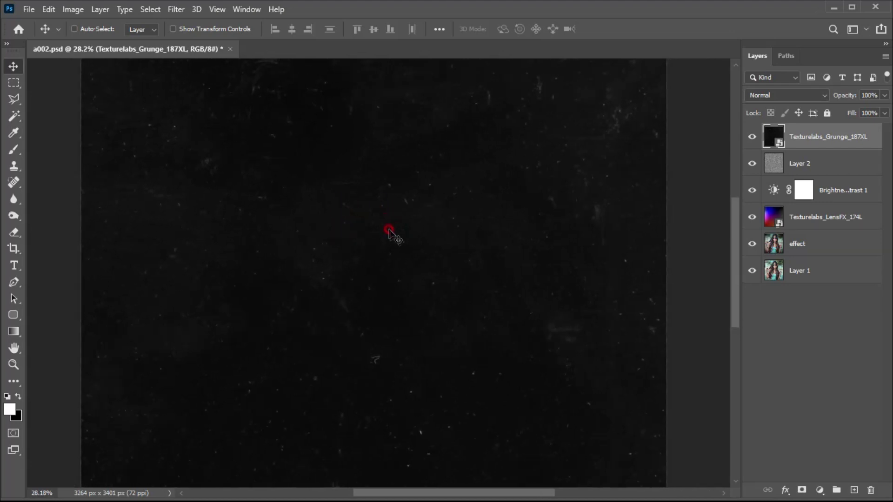
# Set the grunge texture layer's blend mode to Linear Dodge (Add).
pyautogui.click(768, 94)
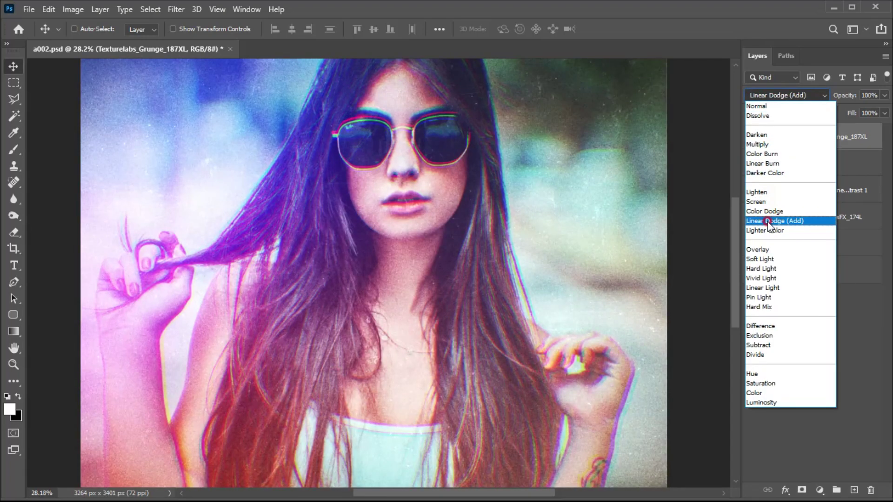
pyautogui.click(768, 222)
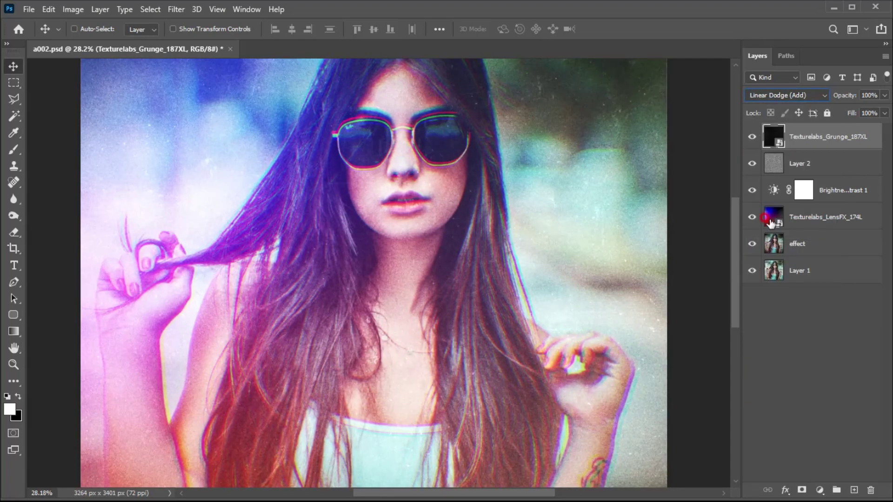
pyautogui.click(400, 252)
pyautogui.click(407, 248)
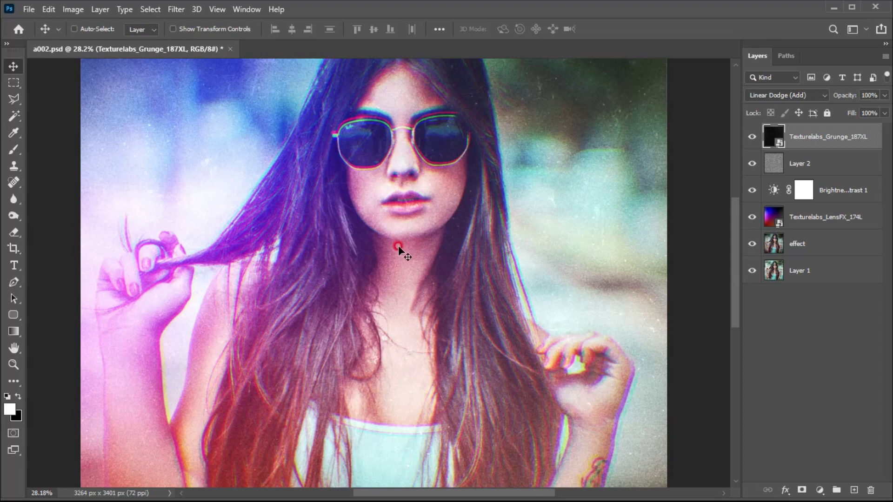